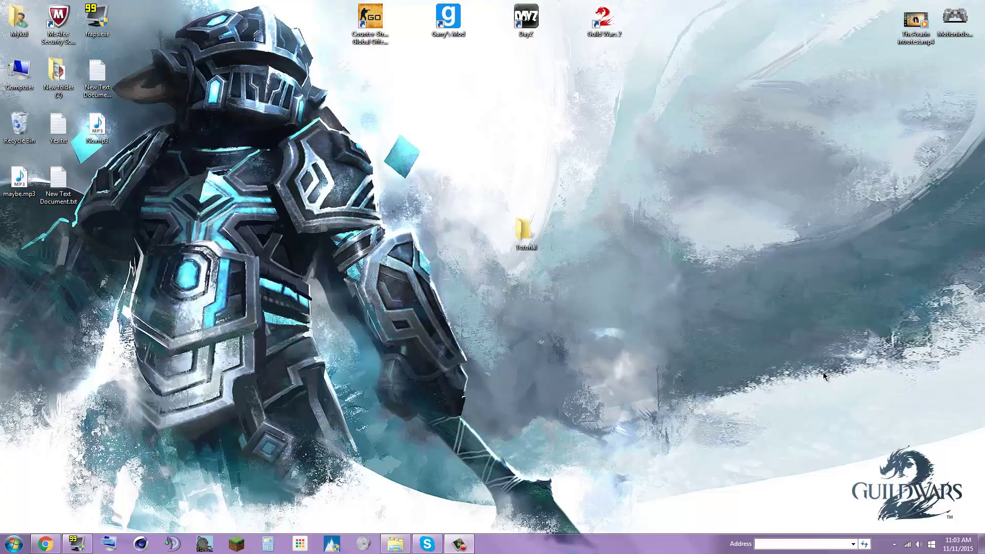
- Check the AVI recording's size in the Tutorial folder, then hide the folder window
{"action": "left_click", "coordinate": [395, 544]}
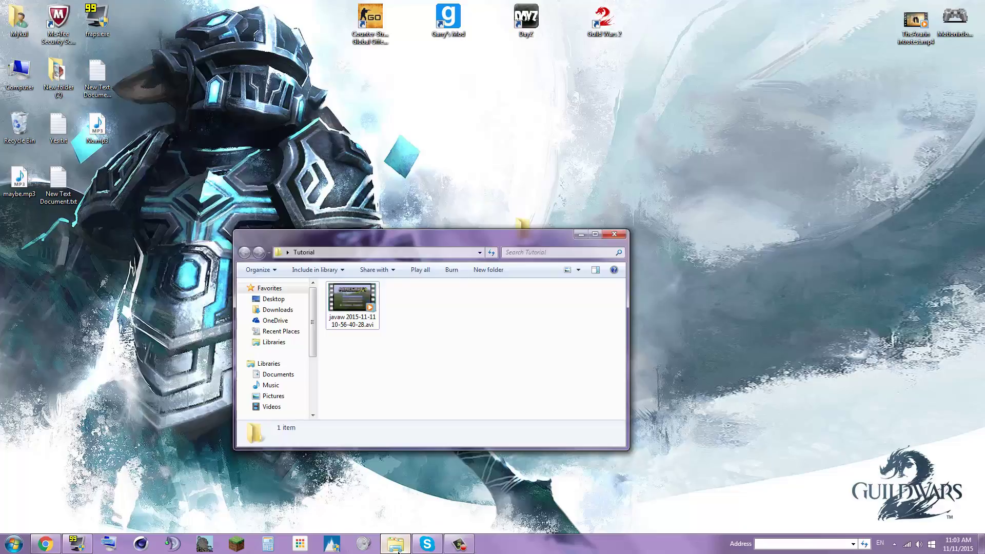
{"action": "left_click", "coordinate": [342, 300]}
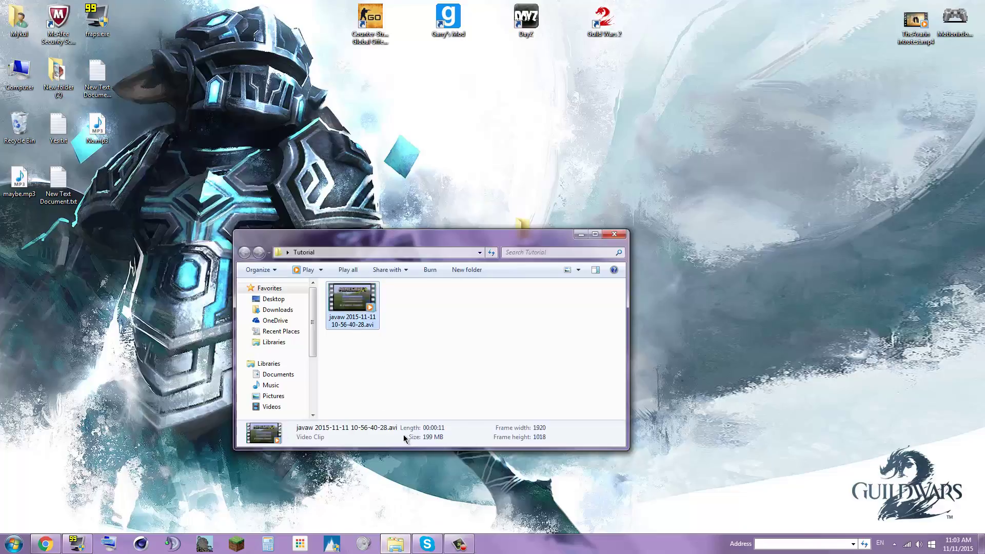
{"action": "left_click", "coordinate": [581, 234]}
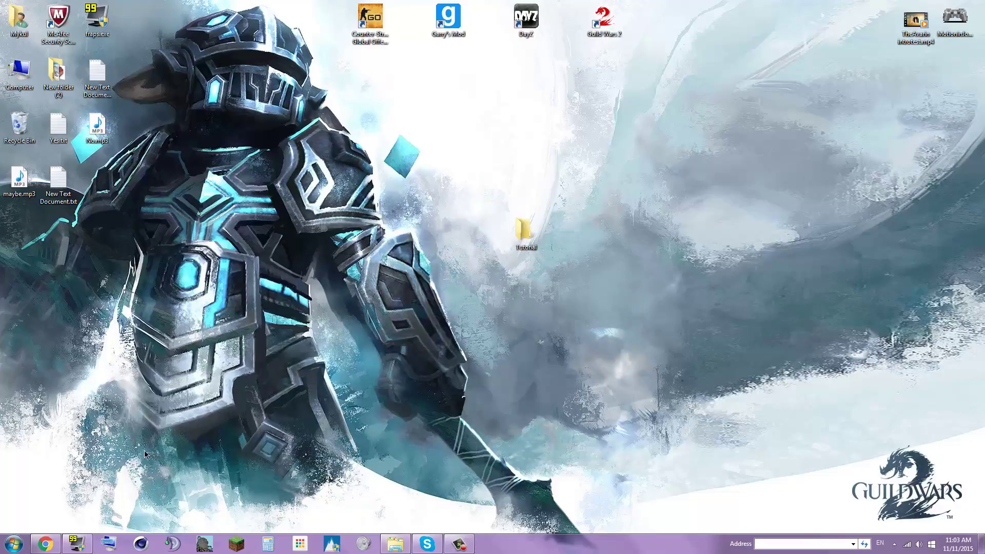
- View the details of Local Disk (C:) and DVD RW Drive (D:) in the Computer view
{"action": "key", "text": "super"}
{"action": "left_click", "coordinate": [154, 410]}
{"action": "left_click", "coordinate": [429, 340]}
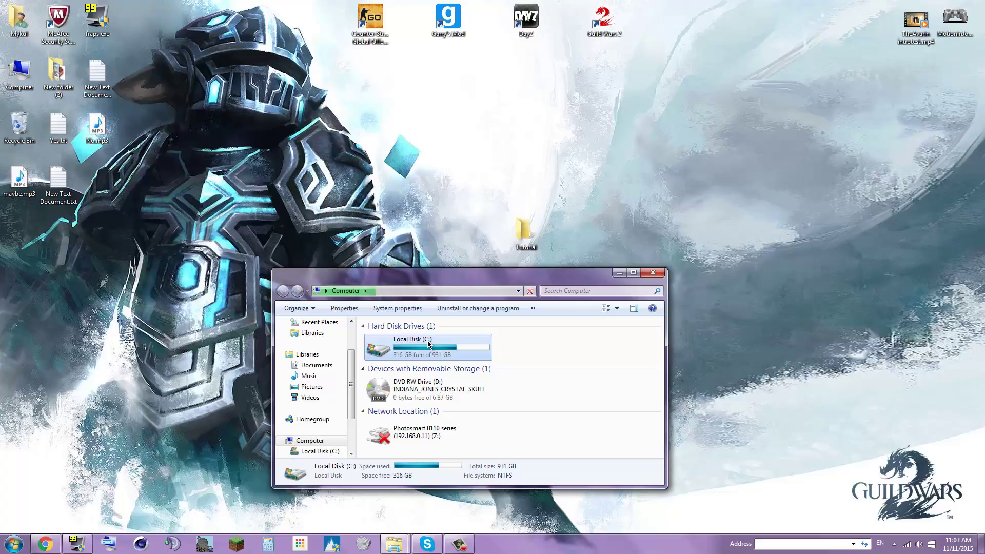
{"action": "left_click", "coordinate": [477, 395]}
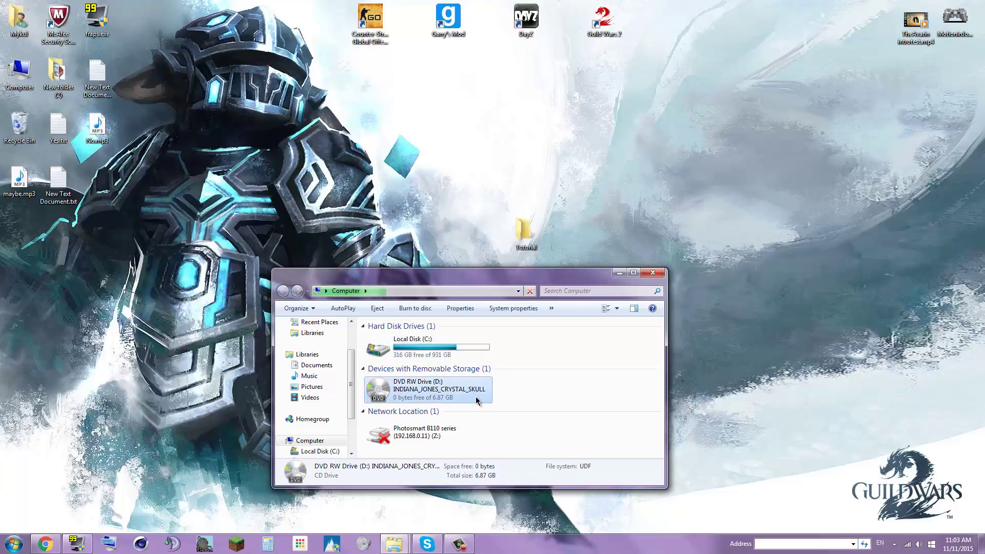
{"action": "left_click", "coordinate": [619, 273]}
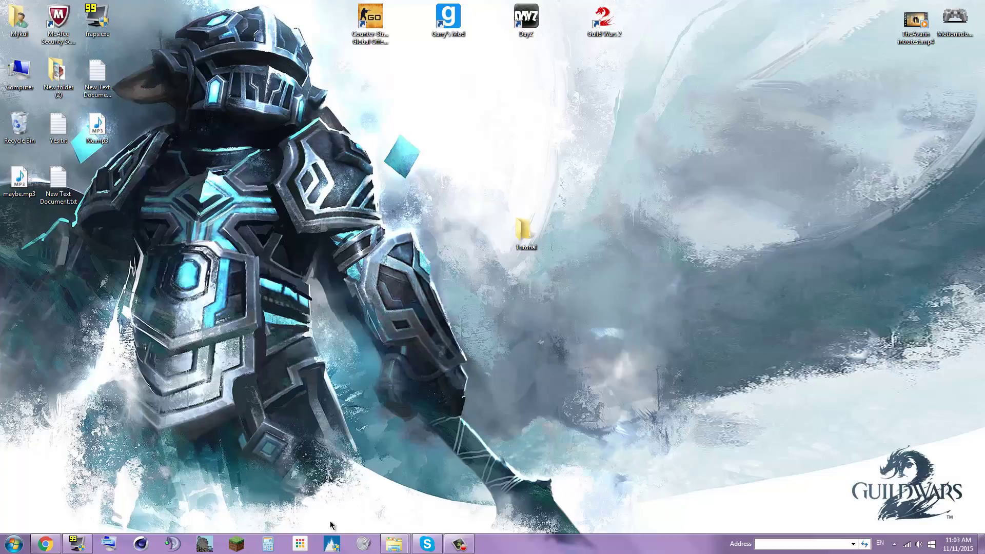
- Dismiss the volume mixer, return to the Tutorial folder and play the AVI recording
{"action": "left_click", "coordinate": [364, 543]}
{"action": "right_click", "coordinate": [363, 544]}
{"action": "left_click", "coordinate": [364, 520]}
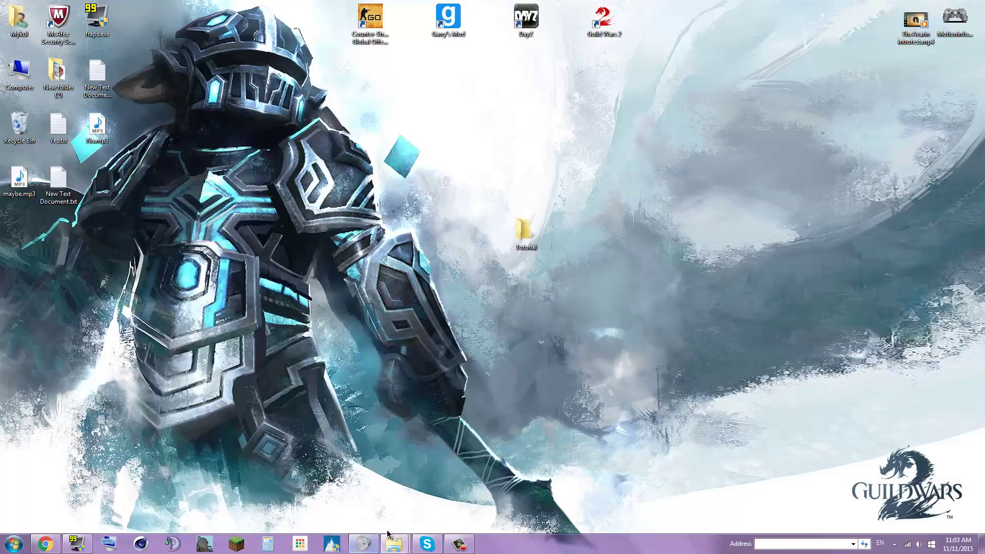
{"action": "mouse_move", "coordinate": [394, 544]}
{"action": "left_click", "coordinate": [351, 485]}
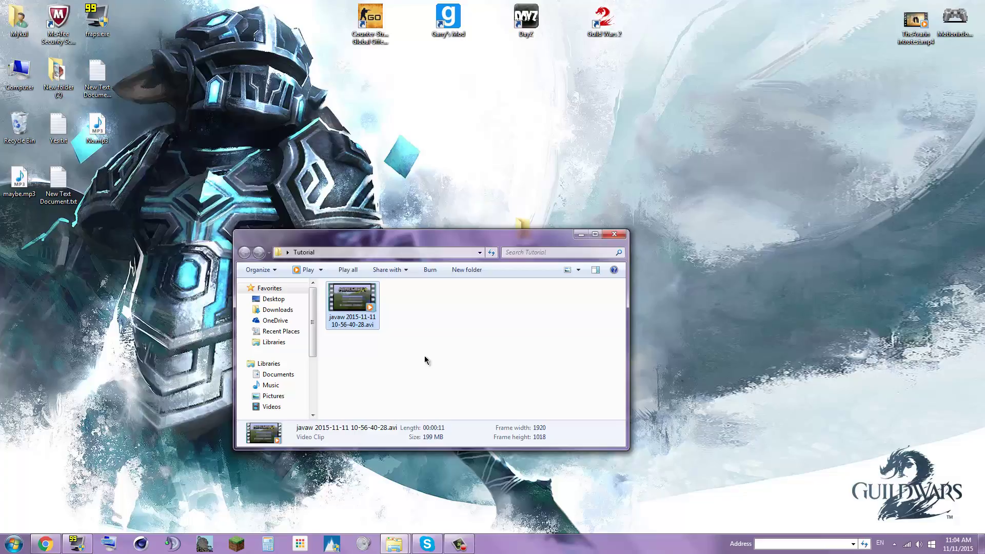
{"action": "double_click", "coordinate": [365, 312]}
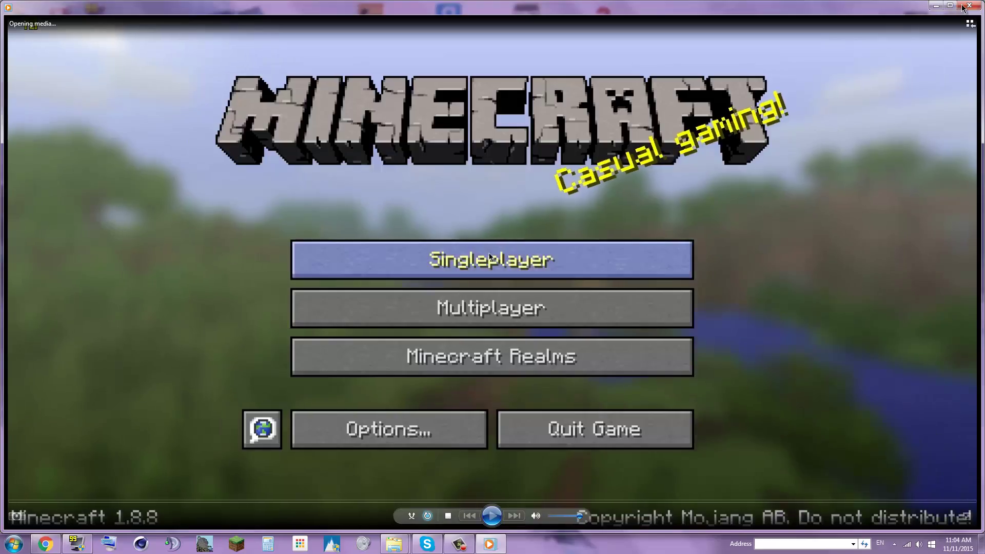
- Close the media player and Tutorial folder, then search Google in Chrome for 'handbrake'
{"action": "left_click", "coordinate": [964, 6]}
{"action": "left_click", "coordinate": [600, 223]}
{"action": "left_click", "coordinate": [45, 544]}
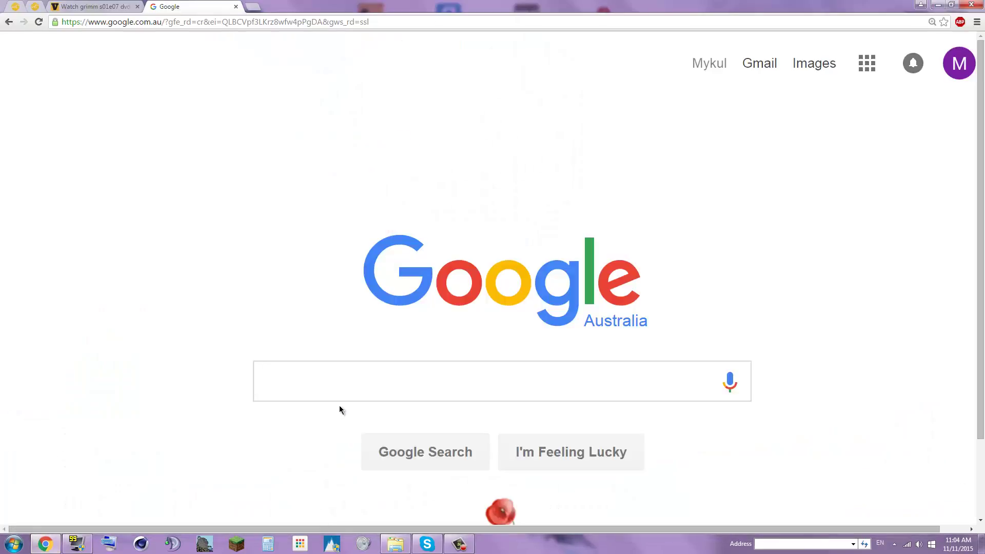
{"action": "left_click", "coordinate": [337, 378]}
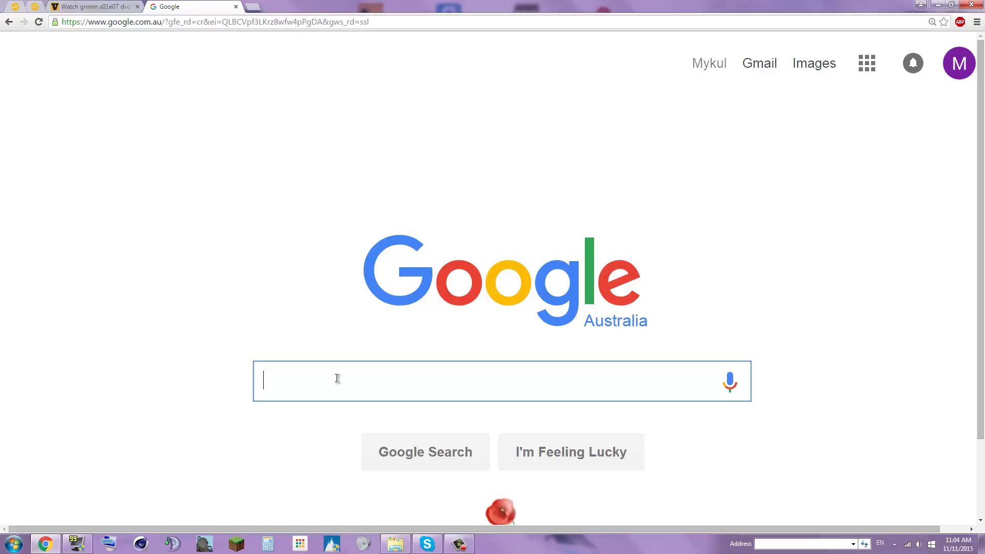
{"action": "type", "text": "ha"}
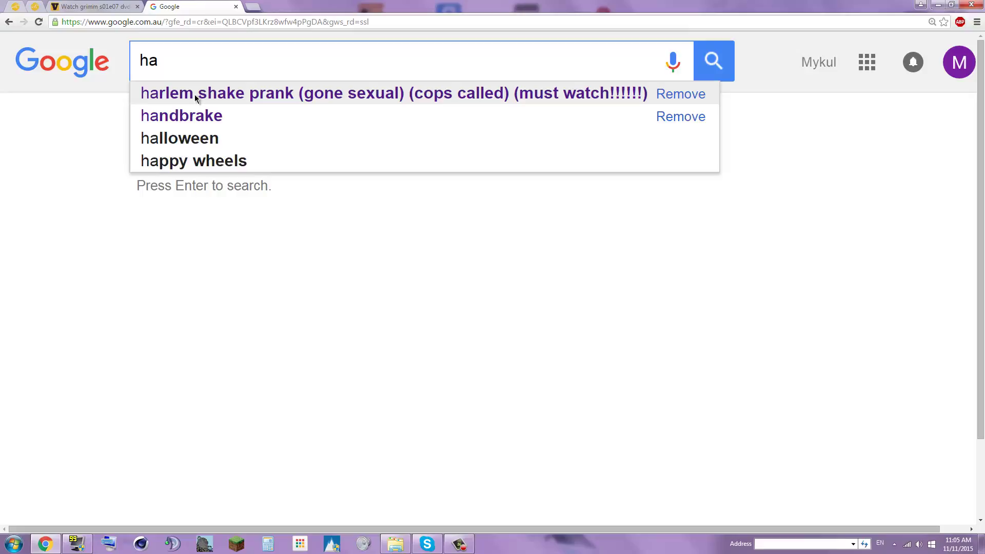
{"action": "left_click", "coordinate": [212, 120]}
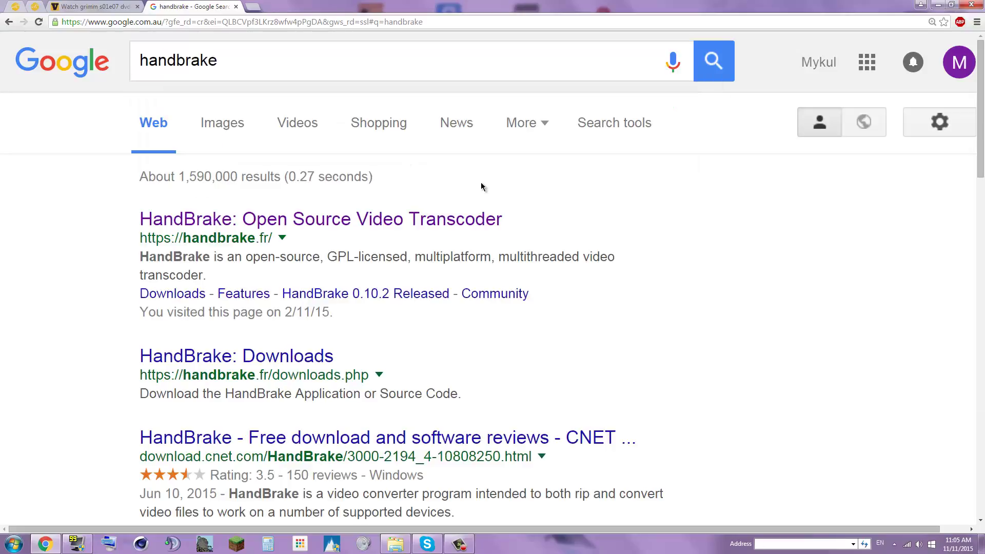
- Open the handbrake.fr home page, flip through its screenshot gallery, then show the desktop
{"action": "left_click", "coordinate": [359, 226]}
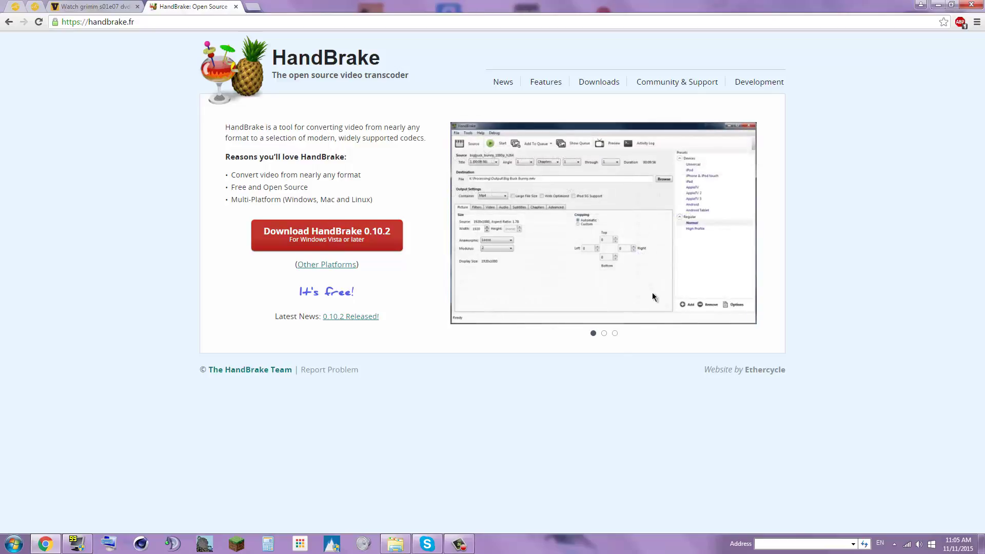
{"action": "left_click", "coordinate": [604, 334]}
{"action": "left_click", "coordinate": [614, 333]}
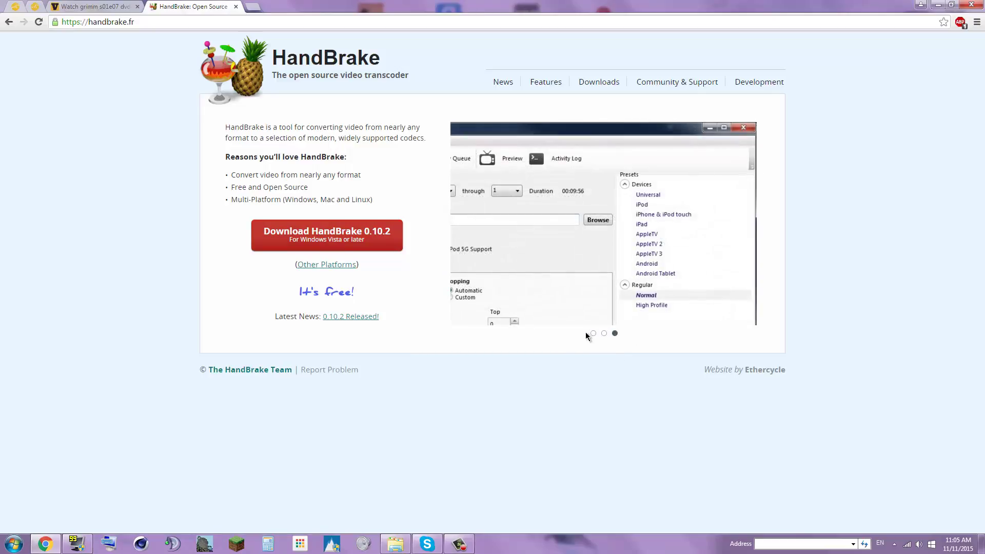
{"action": "left_click", "coordinate": [593, 334]}
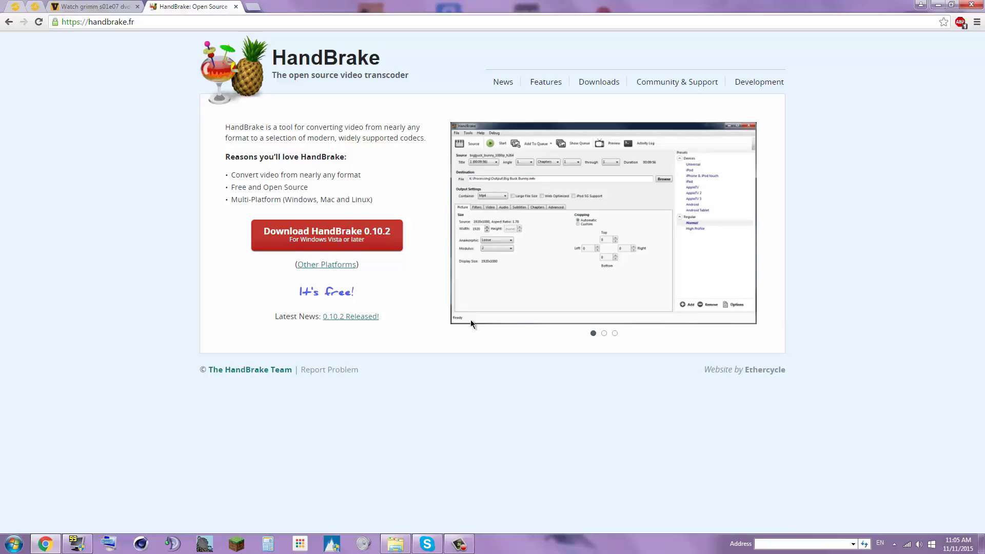
{"action": "key", "text": "super+d"}
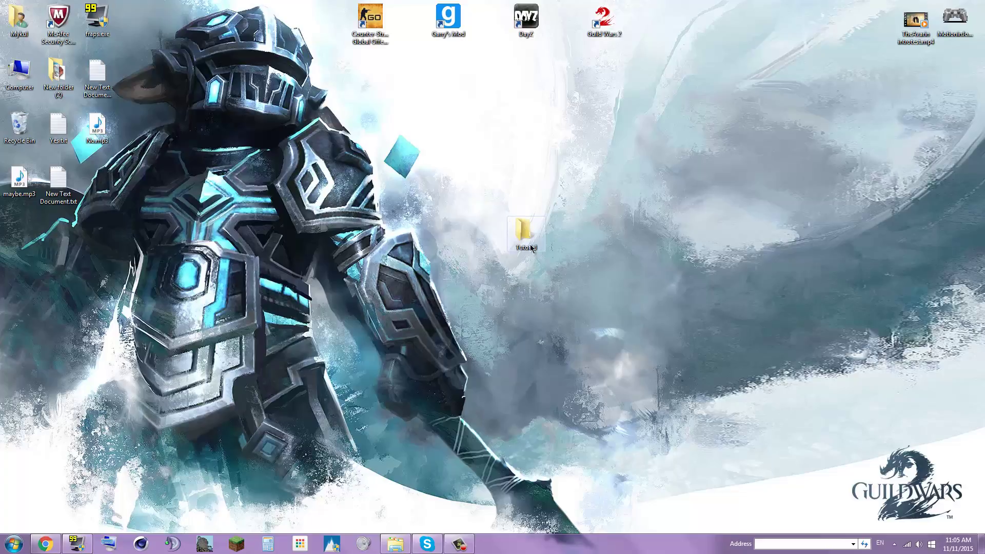
- Launch HandBrake from the Start menu
{"action": "key", "text": "super"}
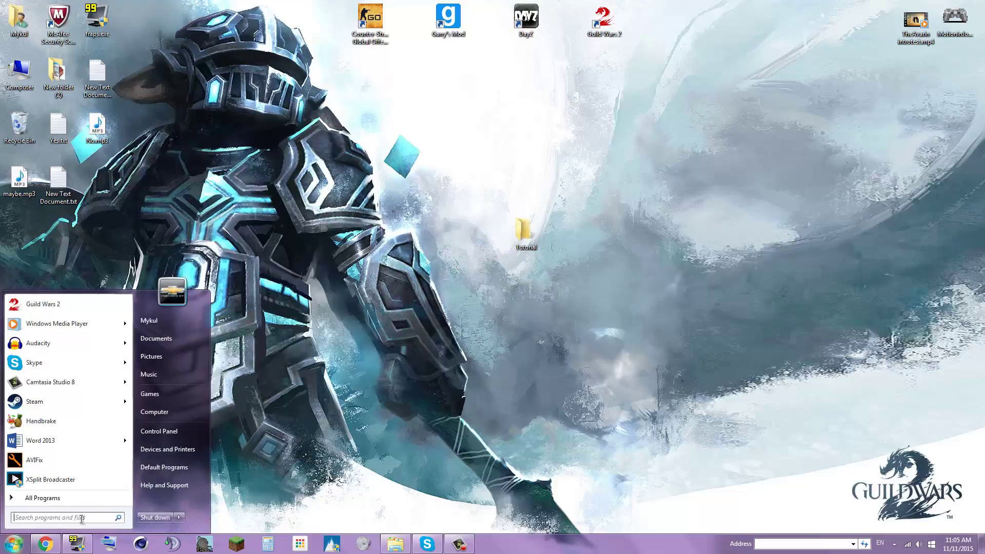
{"action": "left_click", "coordinate": [59, 421]}
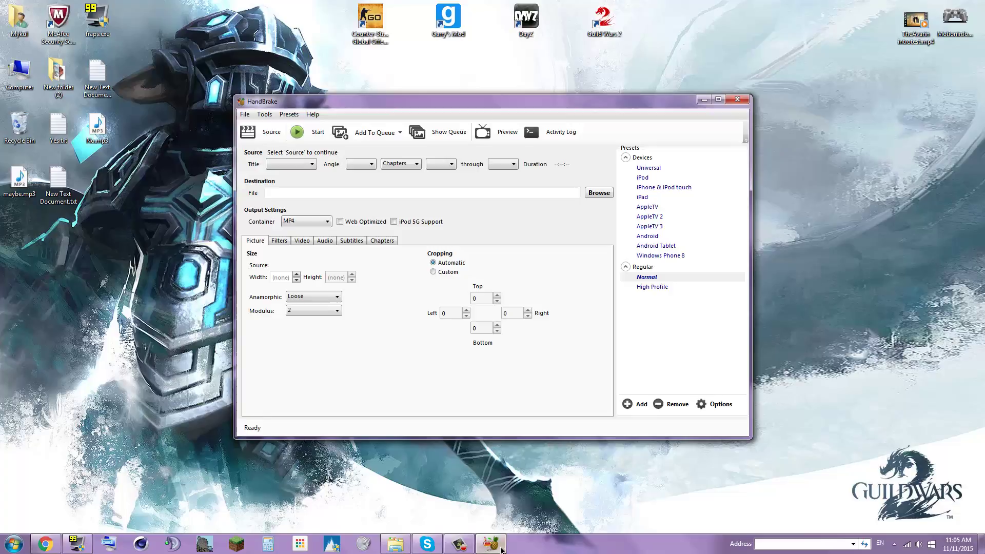
{"action": "mouse_move", "coordinate": [502, 549]}
- Close the Computer window and minimise HandBrake to reveal the desktop
{"action": "left_click", "coordinate": [866, 313]}
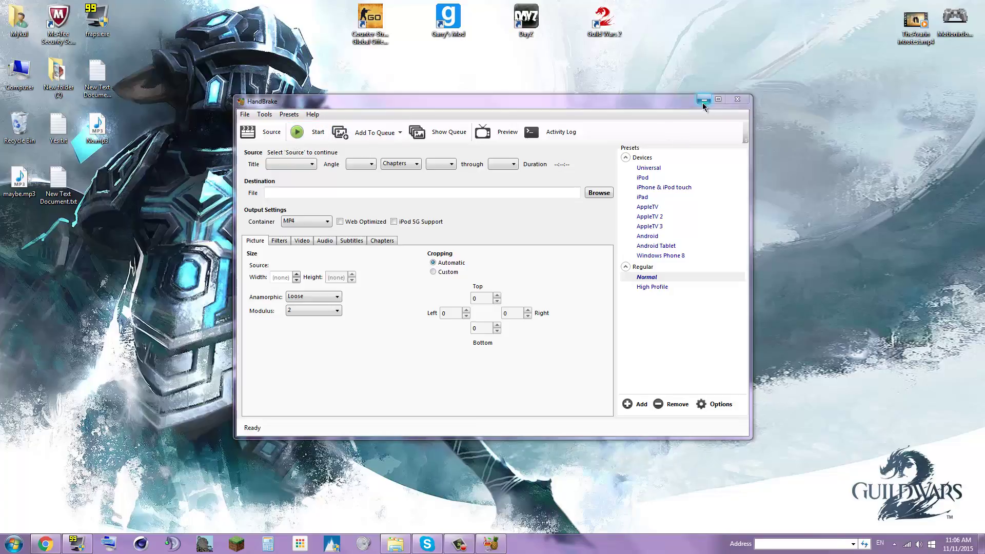
{"action": "left_click", "coordinate": [395, 543]}
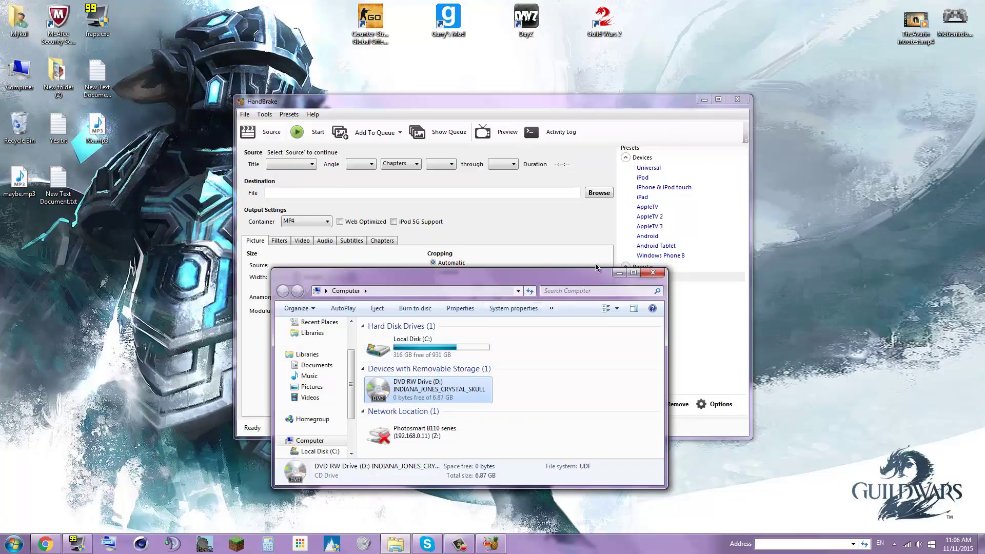
{"action": "left_click", "coordinate": [660, 267]}
{"action": "left_click", "coordinate": [705, 99]}
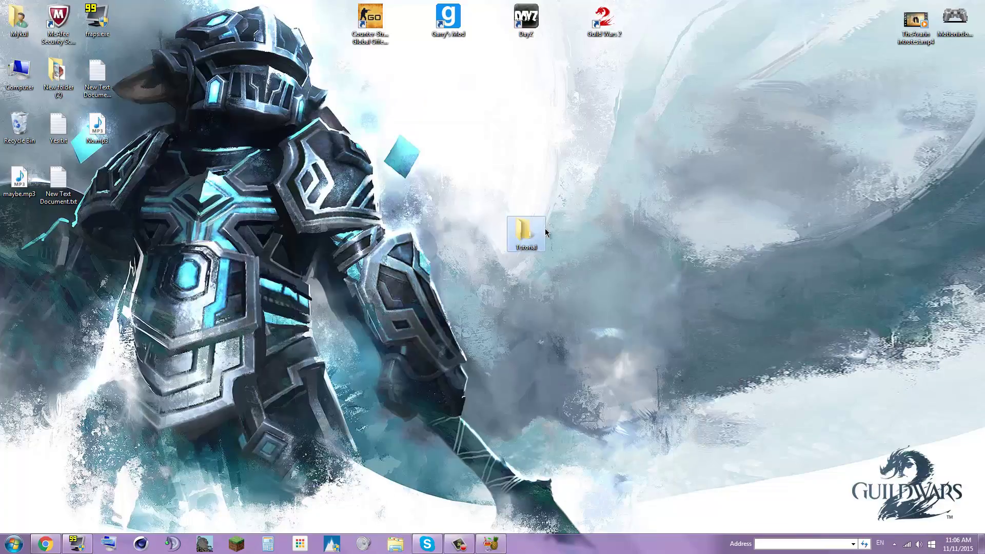
- Open the Tutorial folder at the top-left and place HandBrake beside it
{"action": "double_click", "coordinate": [528, 231]}
{"action": "left_click", "coordinate": [393, 353]}
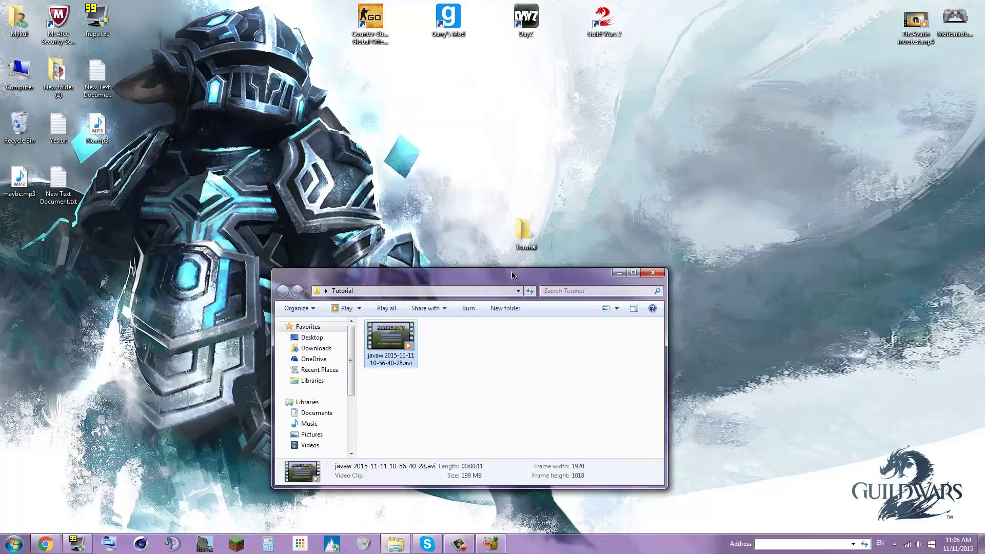
{"action": "left_click_drag", "start_coordinate": [461, 273], "coordinate": [190, 120]}
{"action": "left_click", "coordinate": [490, 544]}
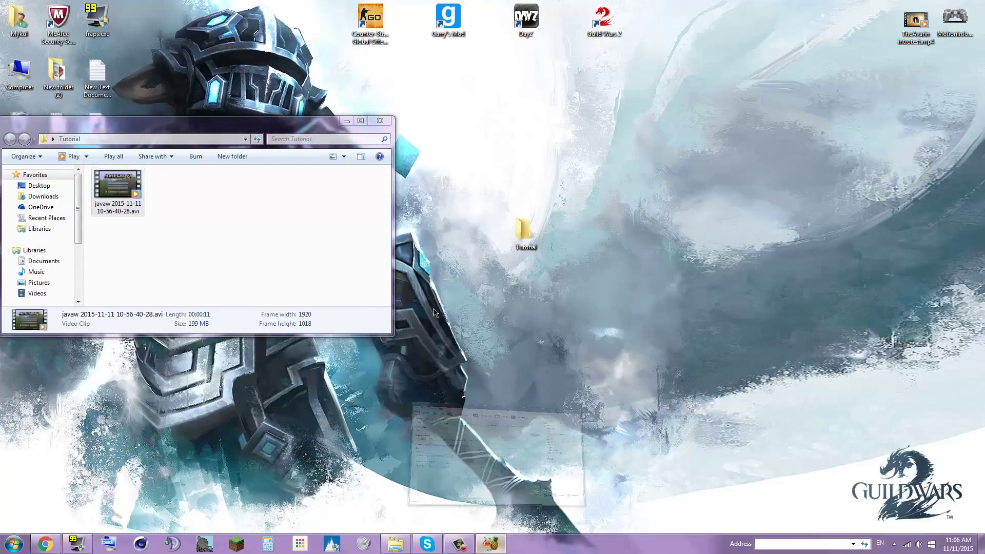
{"action": "left_click_drag", "start_coordinate": [445, 102], "coordinate": [486, 105]}
{"action": "left_click", "coordinate": [186, 287]}
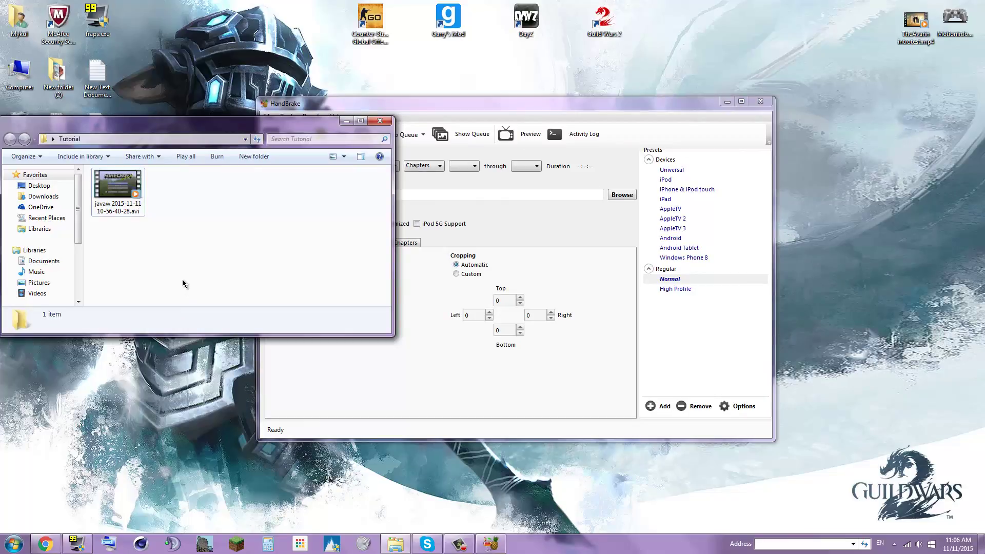
- Drop the AVI recording into HandBrake as source, view Video settings, and focus the destination path
{"action": "left_click_drag", "start_coordinate": [111, 200], "coordinate": [484, 374]}
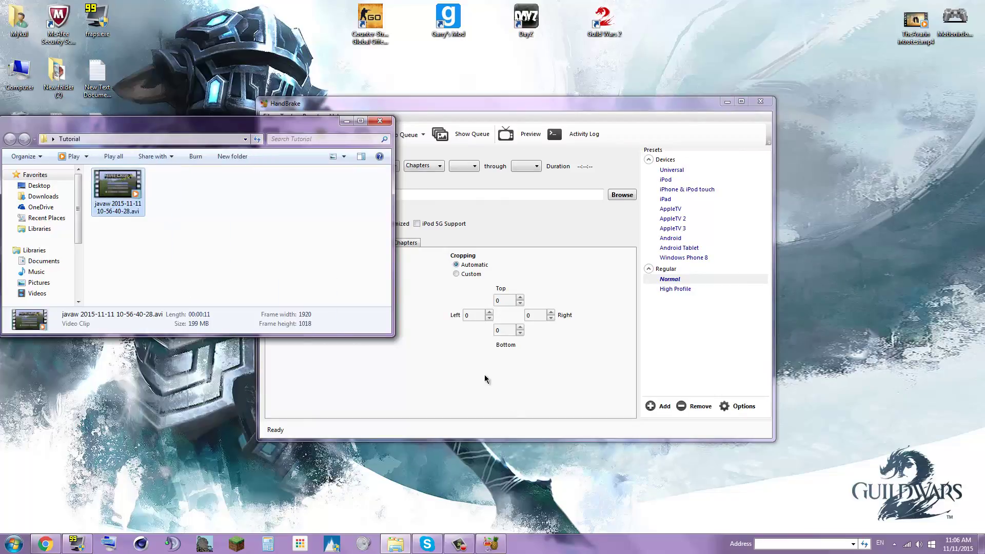
{"action": "left_click", "coordinate": [347, 121]}
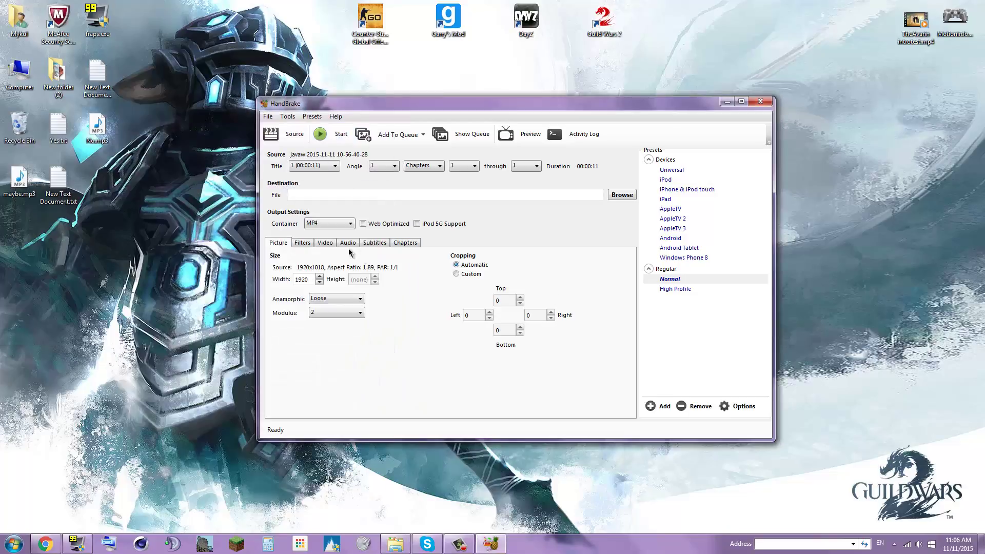
{"action": "left_click", "coordinate": [325, 244]}
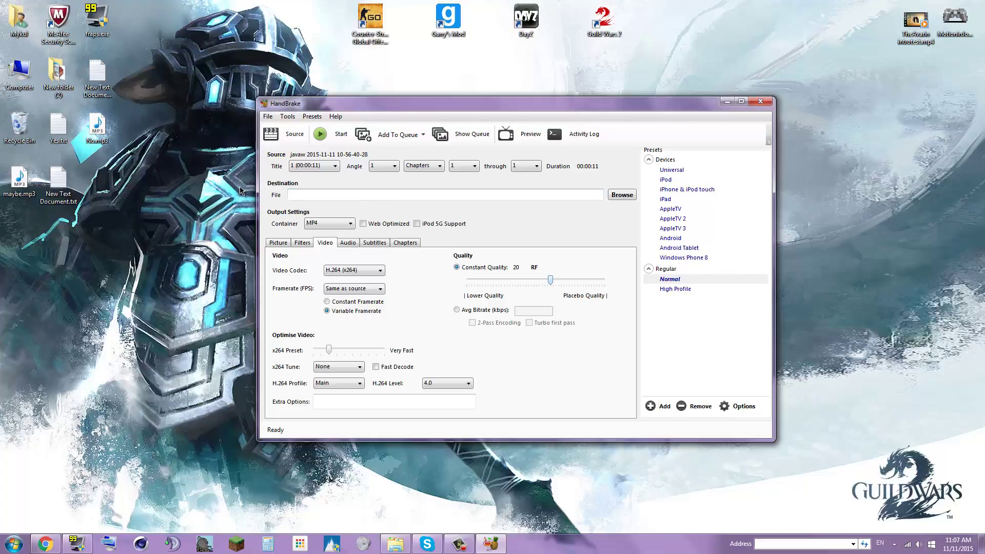
{"action": "left_click", "coordinate": [317, 195]}
- Browse for the output location and pick the Desktop
{"action": "left_click", "coordinate": [620, 198]}
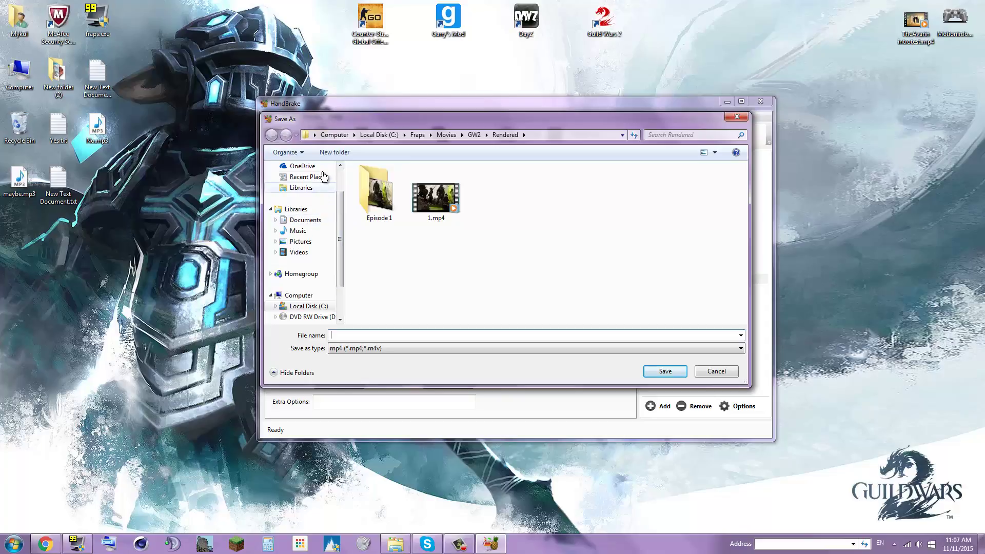
{"action": "left_click_drag", "start_coordinate": [342, 222], "coordinate": [341, 199]}
{"action": "left_click", "coordinate": [301, 181]}
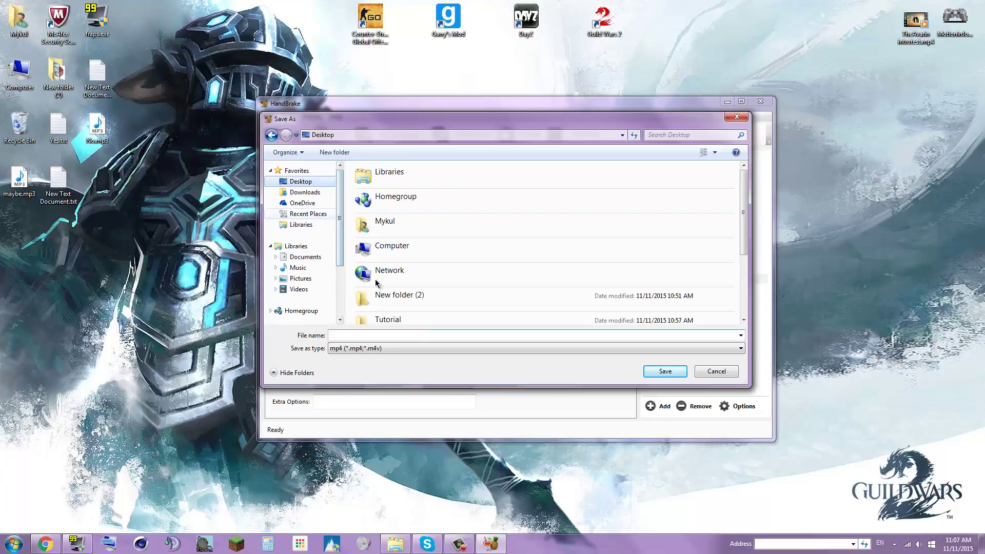
{"action": "left_click", "coordinate": [416, 334]}
{"action": "type", "text": "Footage"}
{"action": "key", "text": "BackSpace"}
{"action": "key", "text": "BackSpace"}
{"action": "key", "text": "BackSpace"}
{"action": "key", "text": "BackSpace"}
{"action": "key", "text": "BackSpace"}
{"action": "key", "text": "BackSpace"}
{"action": "key", "text": "BackSpace"}
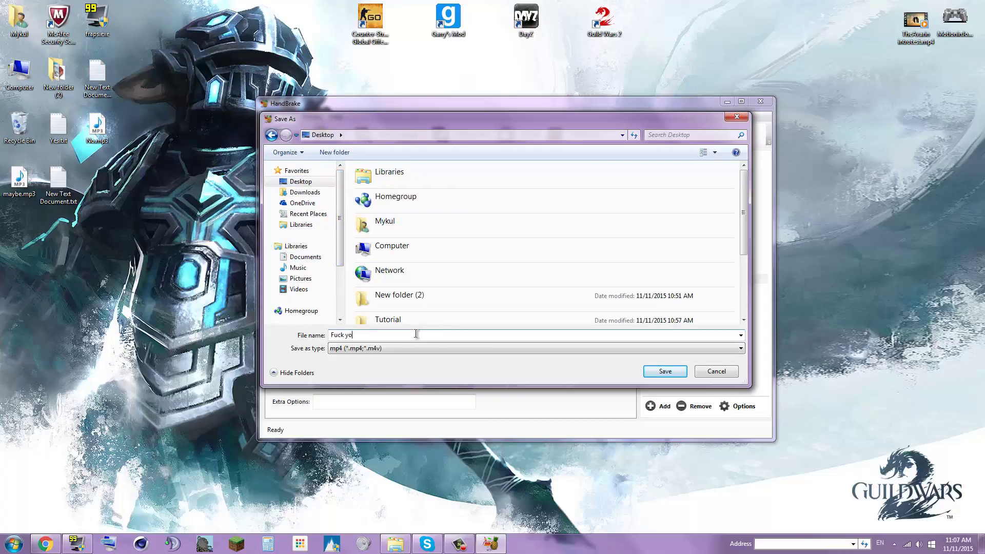
- Name the output 'Fuck you' in the Tutorial folder and start encoding
{"action": "double_click", "coordinate": [432, 318]}
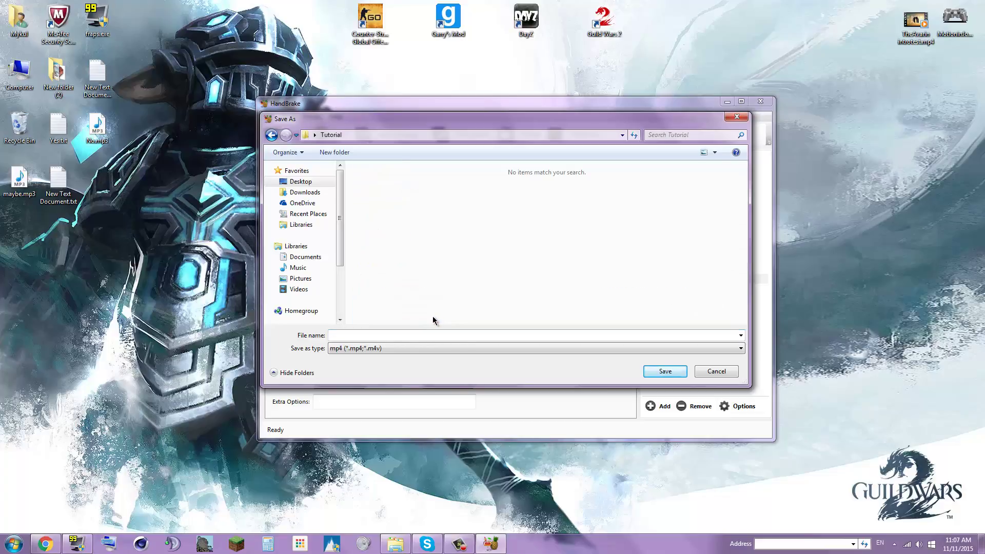
{"action": "left_click", "coordinate": [420, 334]}
{"action": "type", "text": "Fuck you"}
{"action": "key", "text": "Return"}
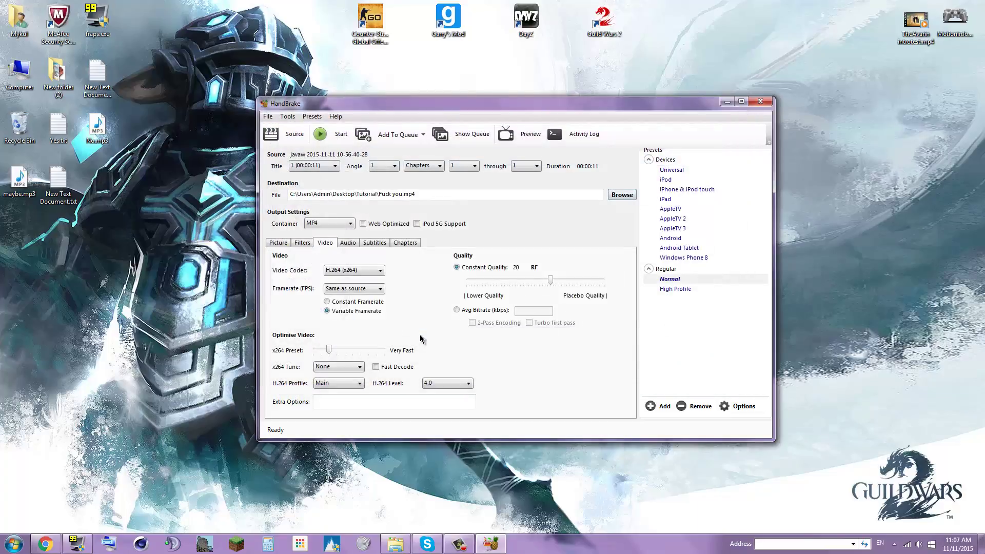
{"action": "left_click", "coordinate": [328, 138]}
- Minimise HandBrake and open the desktop Tutorial folder to view the new MP4's details
{"action": "left_click", "coordinate": [727, 102]}
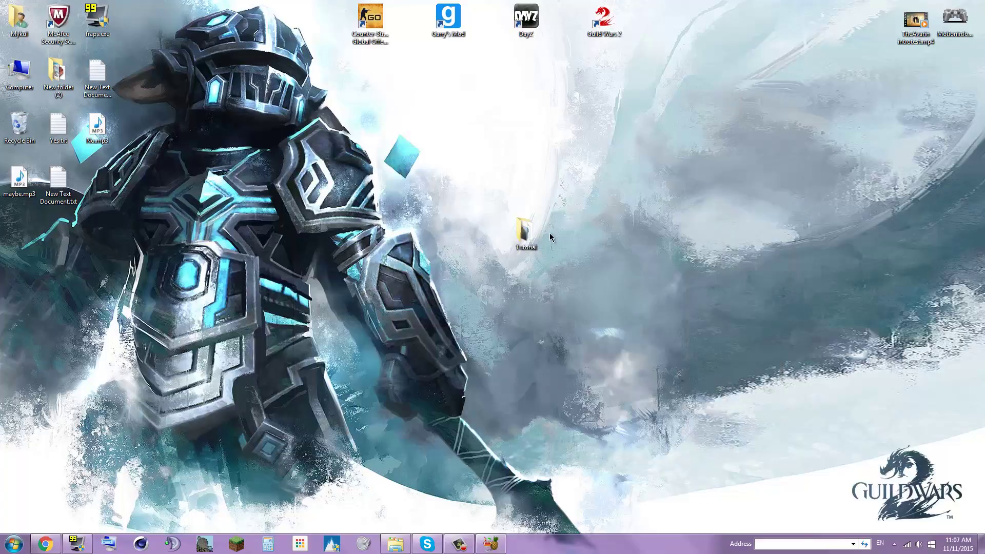
{"action": "double_click", "coordinate": [529, 229]}
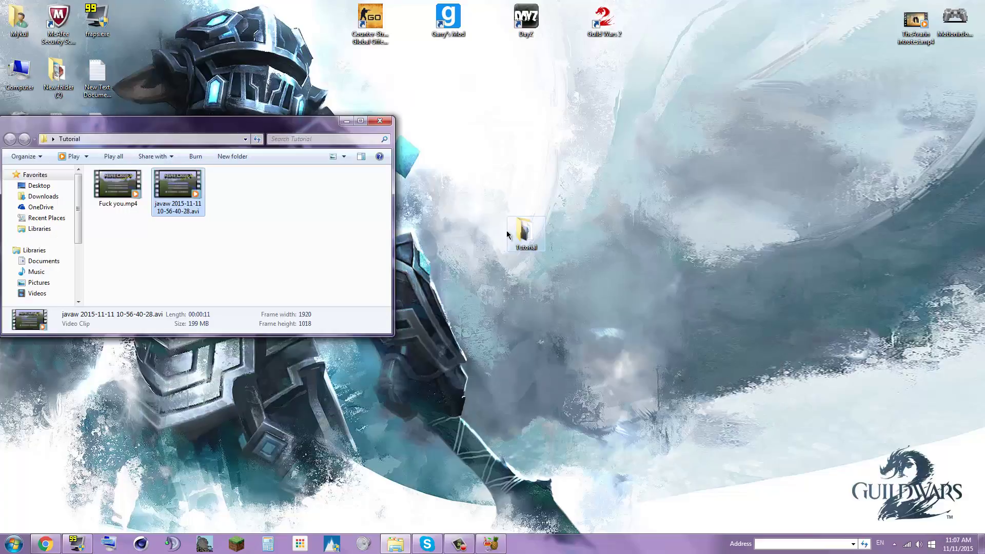
{"action": "left_click", "coordinate": [126, 192]}
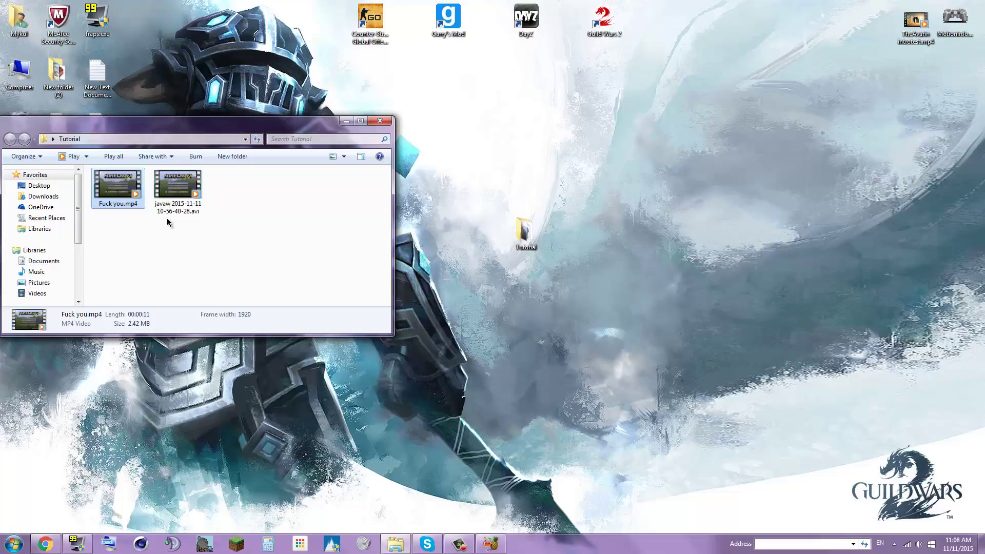
- Alternate between the AVI and MP4 to compare 199 MB against 2.42 MB
{"action": "left_click", "coordinate": [186, 195]}
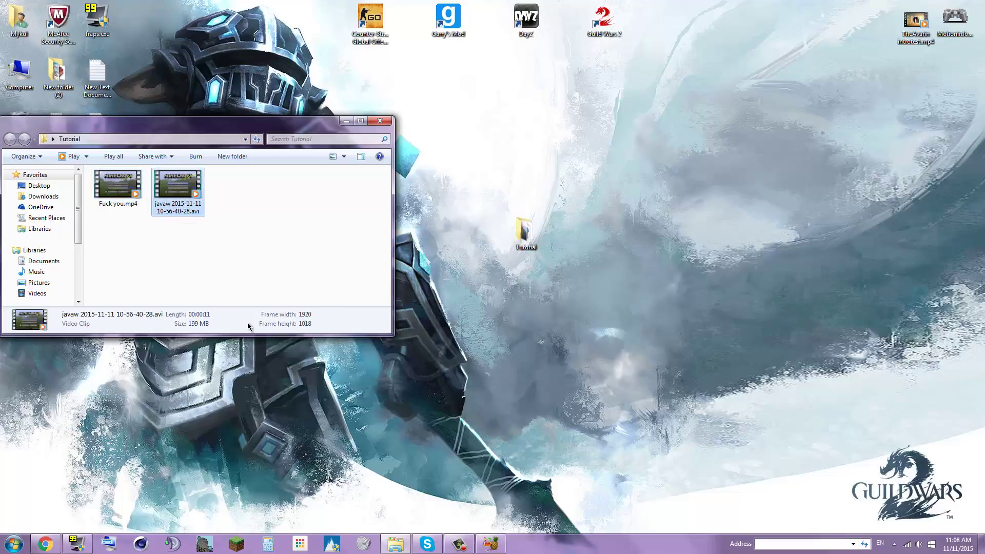
{"action": "left_click", "coordinate": [122, 194]}
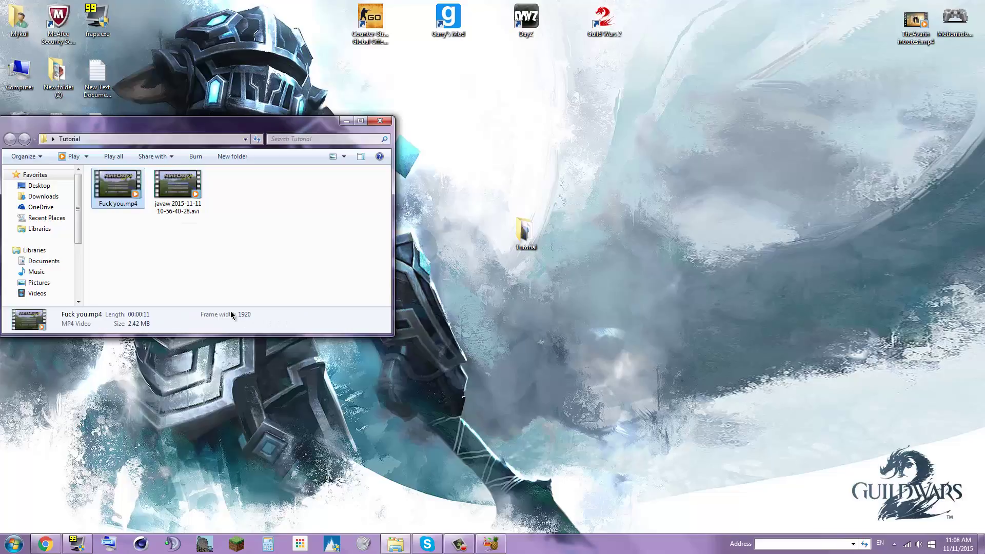
{"action": "left_click", "coordinate": [187, 215]}
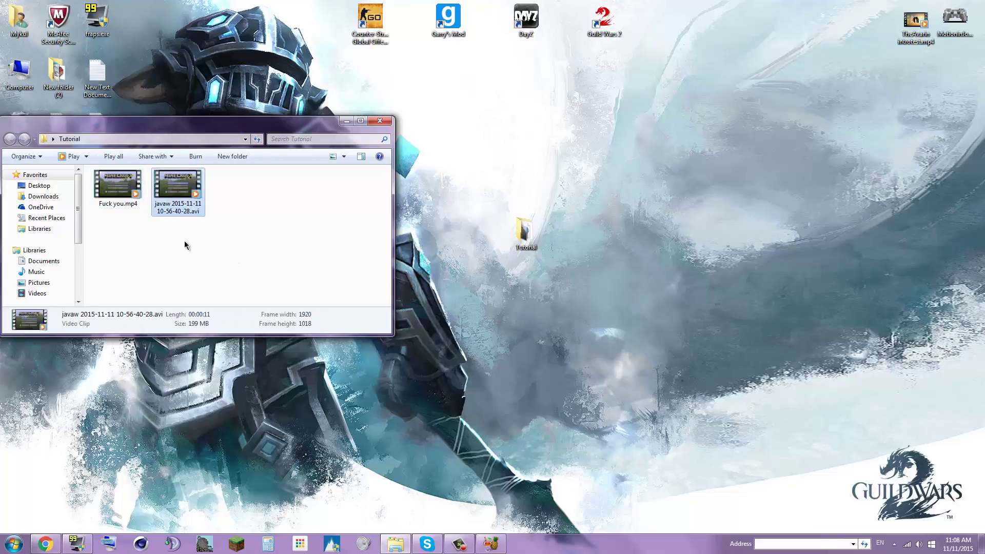
{"action": "left_click", "coordinate": [120, 197]}
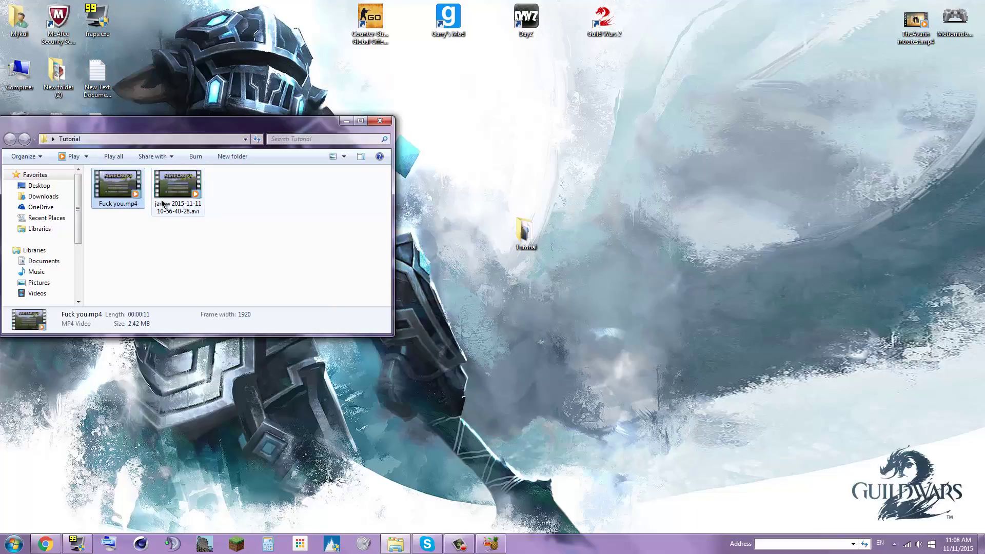
{"action": "left_click", "coordinate": [156, 204]}
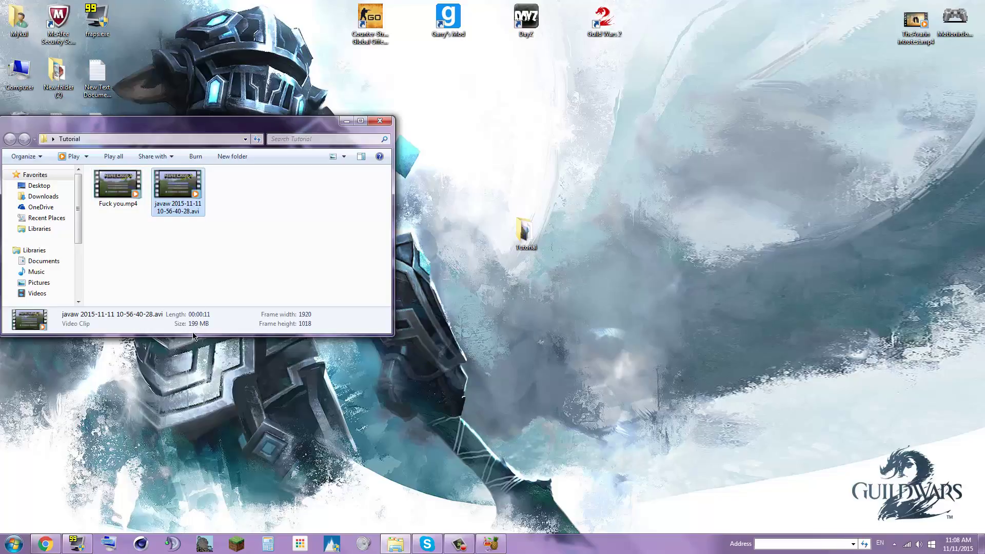
{"action": "left_click", "coordinate": [127, 207]}
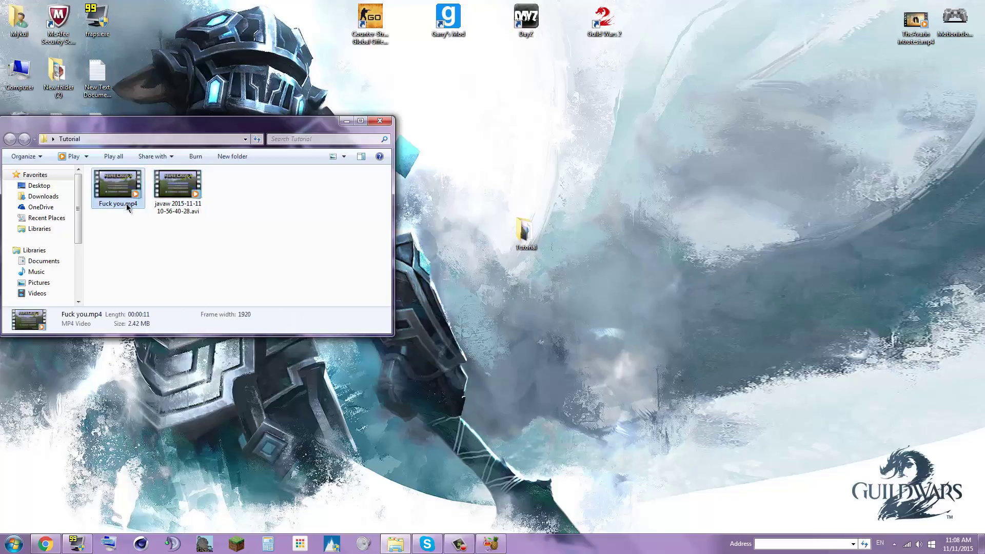
{"action": "left_click", "coordinate": [191, 201]}
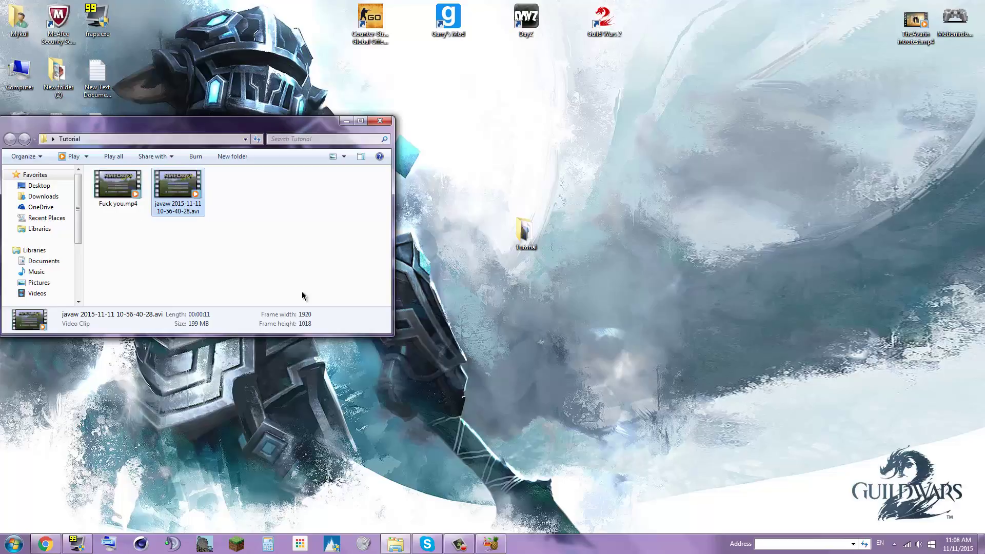
{"action": "left_click", "coordinate": [123, 209]}
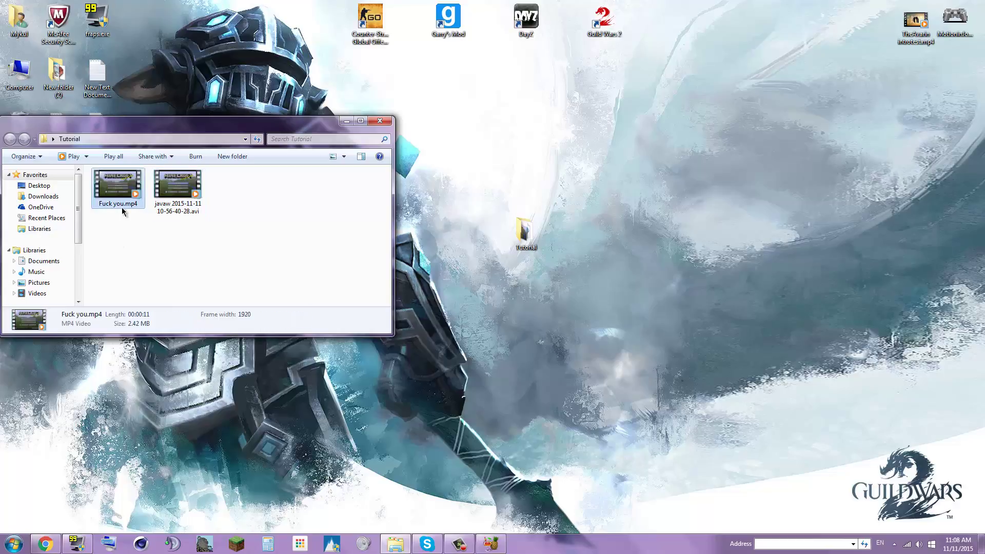
{"action": "left_click", "coordinate": [172, 202]}
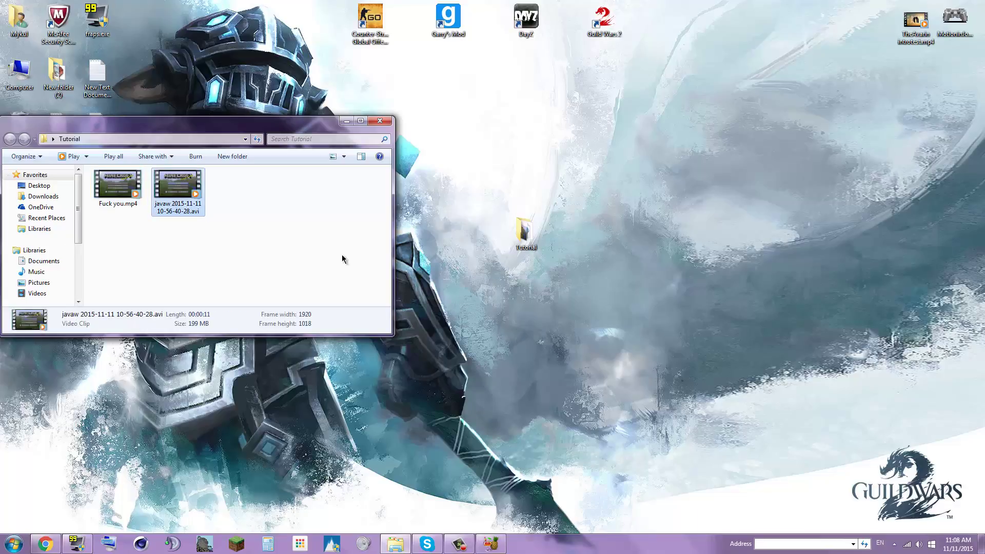
{"action": "left_click", "coordinate": [117, 187]}
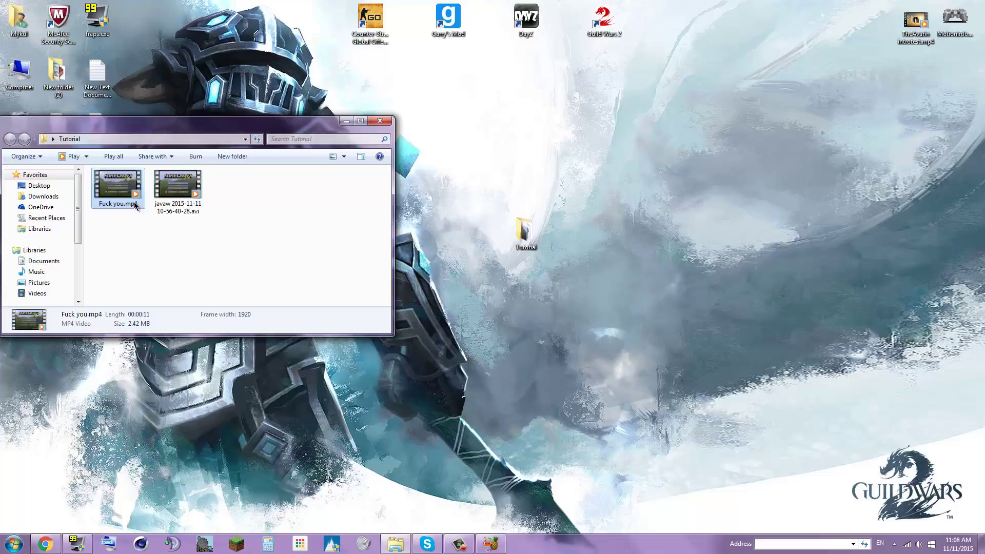
{"action": "left_click", "coordinate": [171, 203]}
{"action": "left_click", "coordinate": [169, 206]}
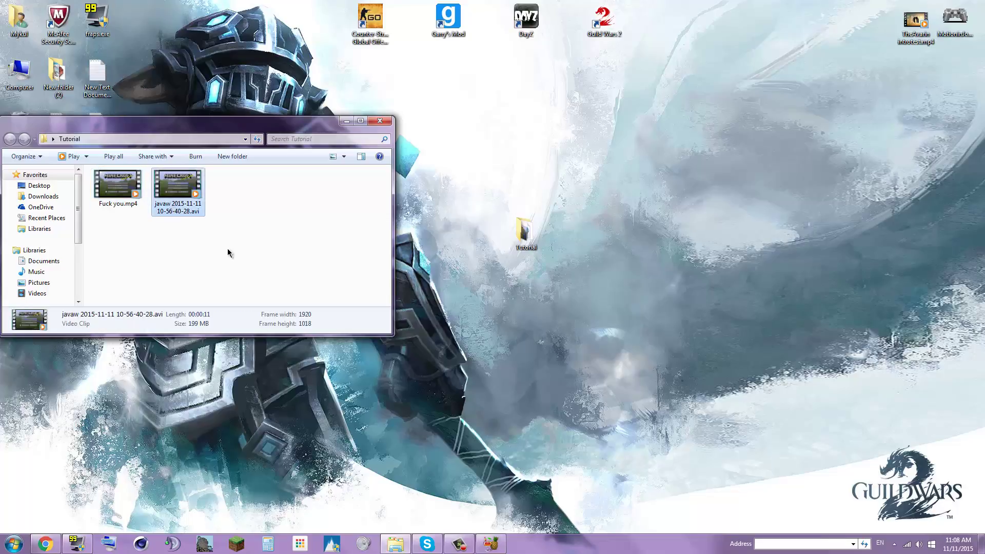
{"action": "left_click", "coordinate": [134, 184]}
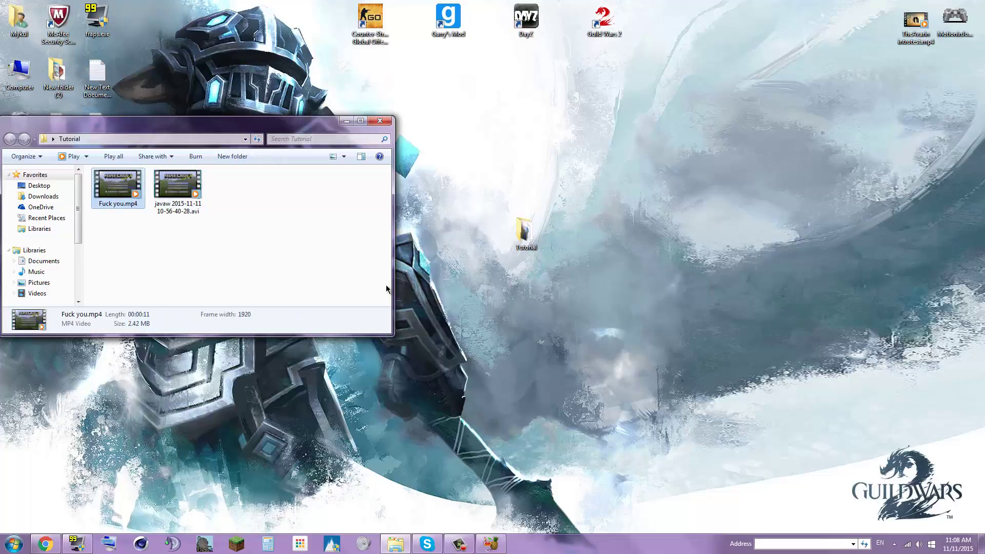